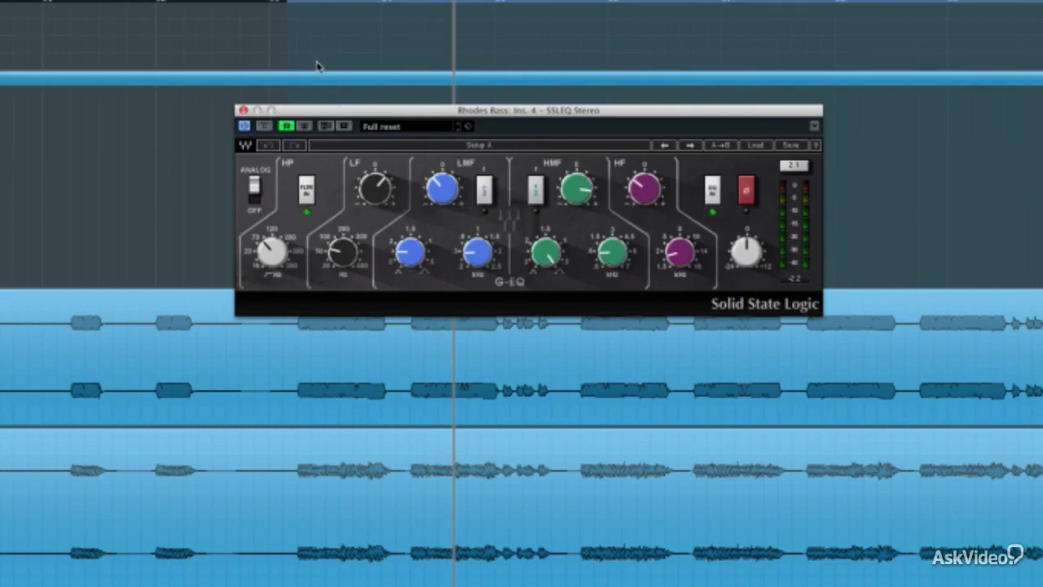
# Step: Adjust the LF gain of the Rhodes Bass SSLEQ during playback from bar 53 and audition it together with DST Farfisa
pyautogui.click(290, 3)
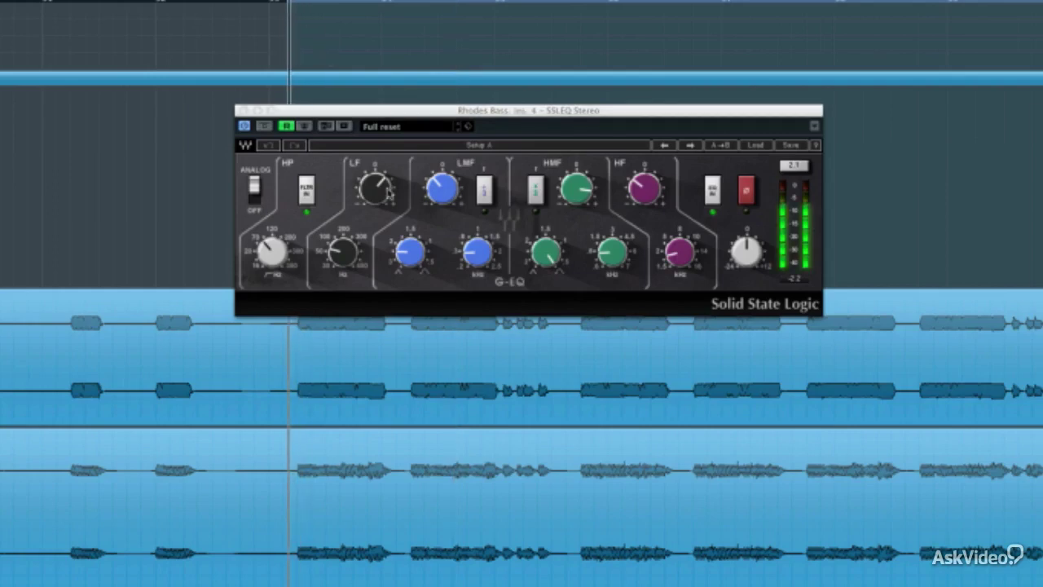
pyautogui.moveTo(375, 189)
pyautogui.mouseDown()
pyautogui.moveTo(375, 163)
pyautogui.moveTo(374, 186)
pyautogui.mouseUp()
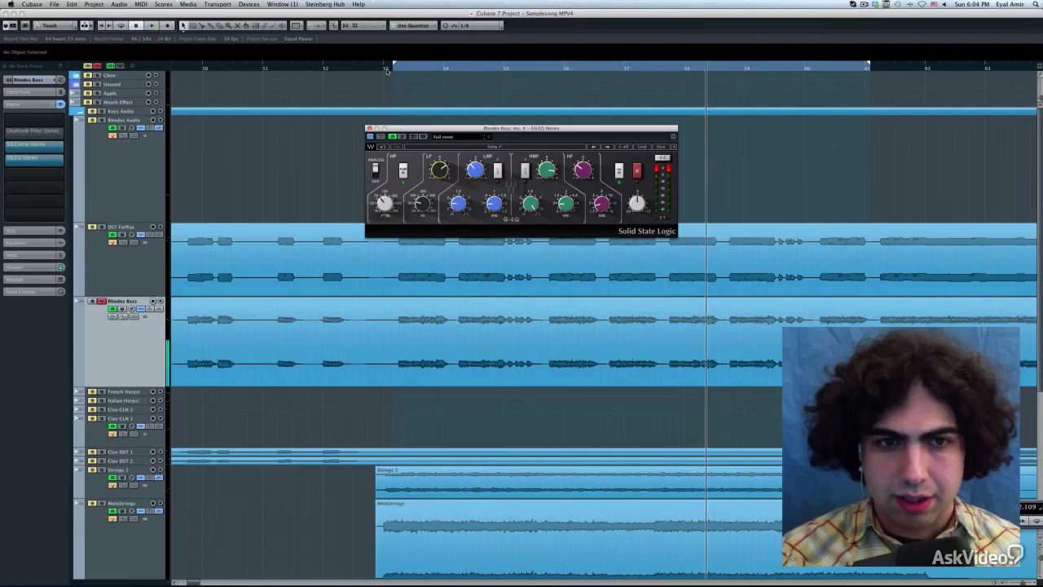
pyautogui.press('space')
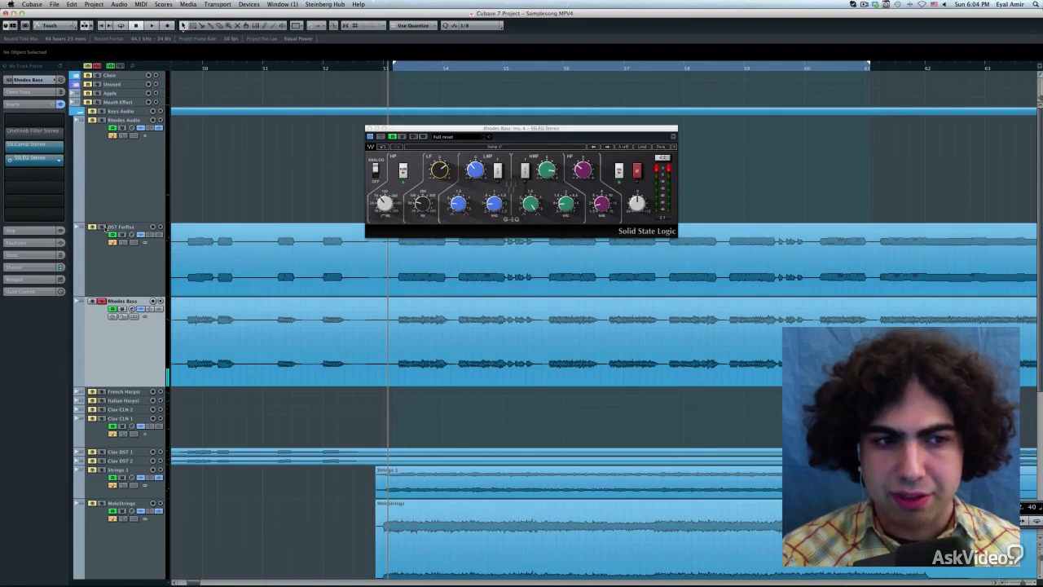
pyautogui.press('space')
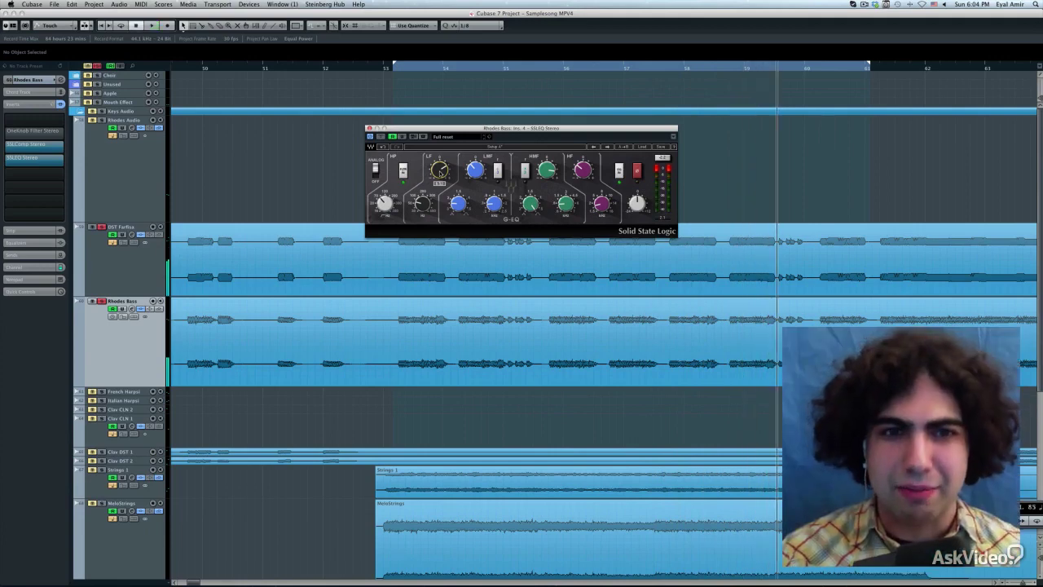
pyautogui.click(401, 69)
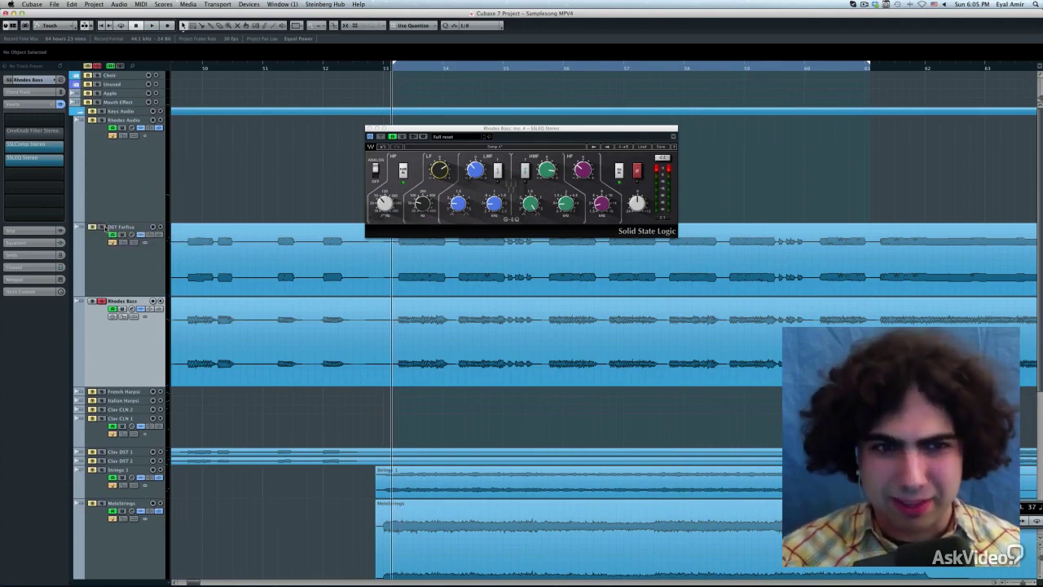
# Step: Set the Rhodes Bass track's OneKnob Filter to just under 5 during playback
pyautogui.click(10, 132)
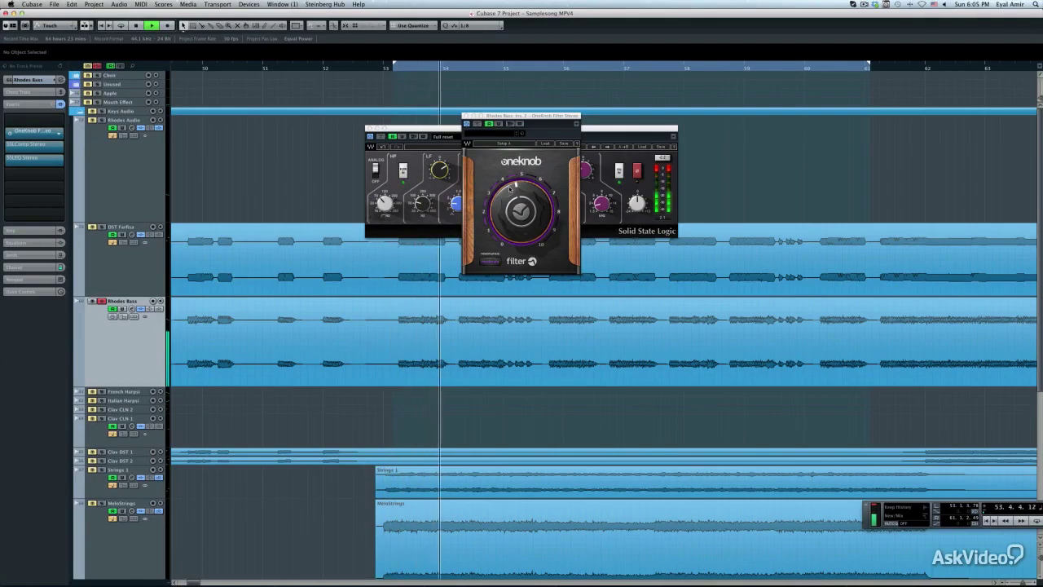
pyautogui.moveTo(511, 189)
pyautogui.mouseDown()
pyautogui.moveTo(510, 230)
pyautogui.moveTo(511, 199)
pyautogui.mouseUp()
pyautogui.press('space')
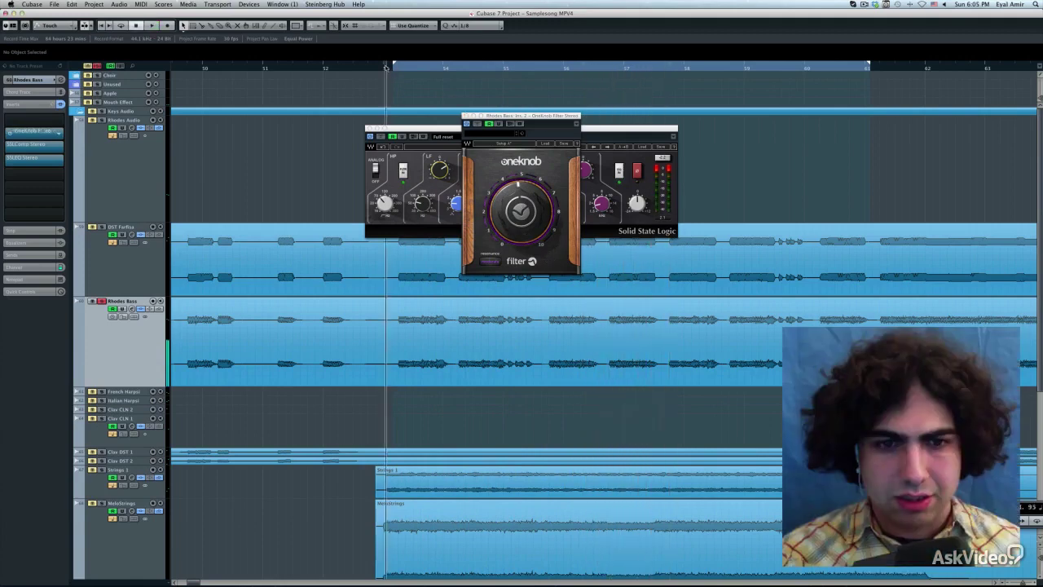
# Step: Compare the Rhodes Bass with the OneKnob Filter bypassed and active while playing from bar 53
pyautogui.click(9, 132)
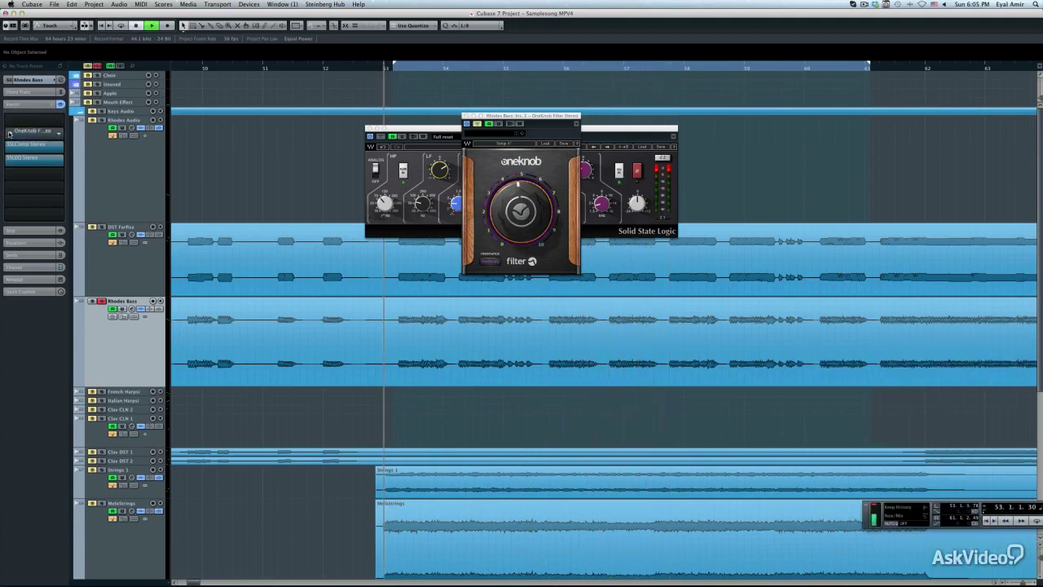
pyautogui.press('space')
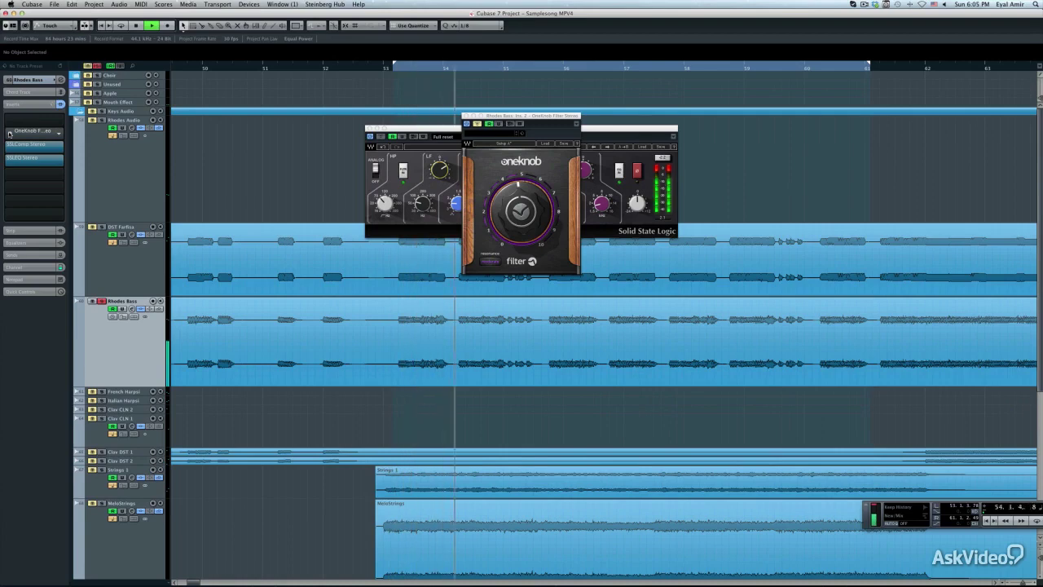
pyautogui.click(9, 132)
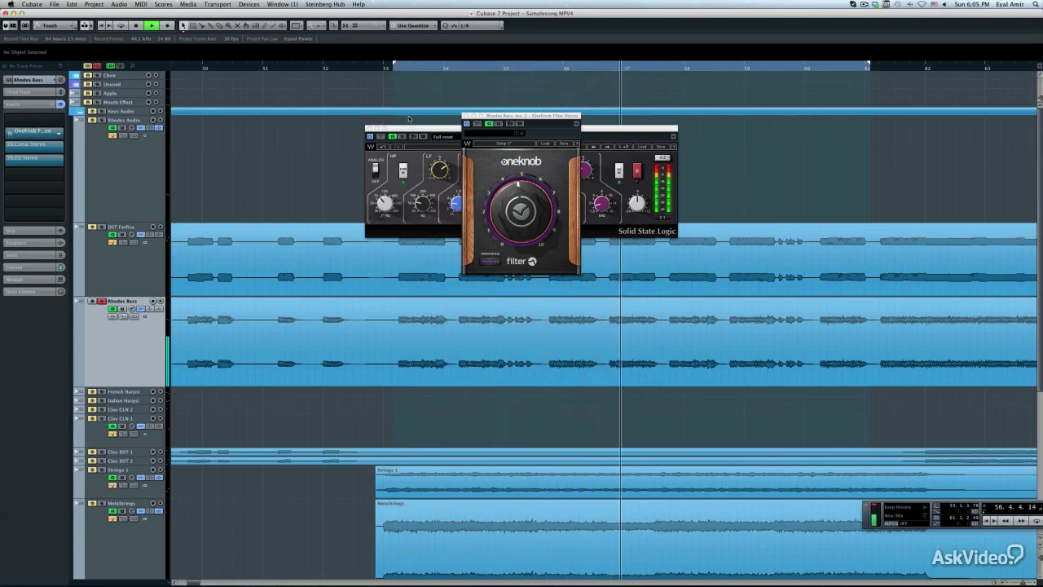
pyautogui.click(401, 71)
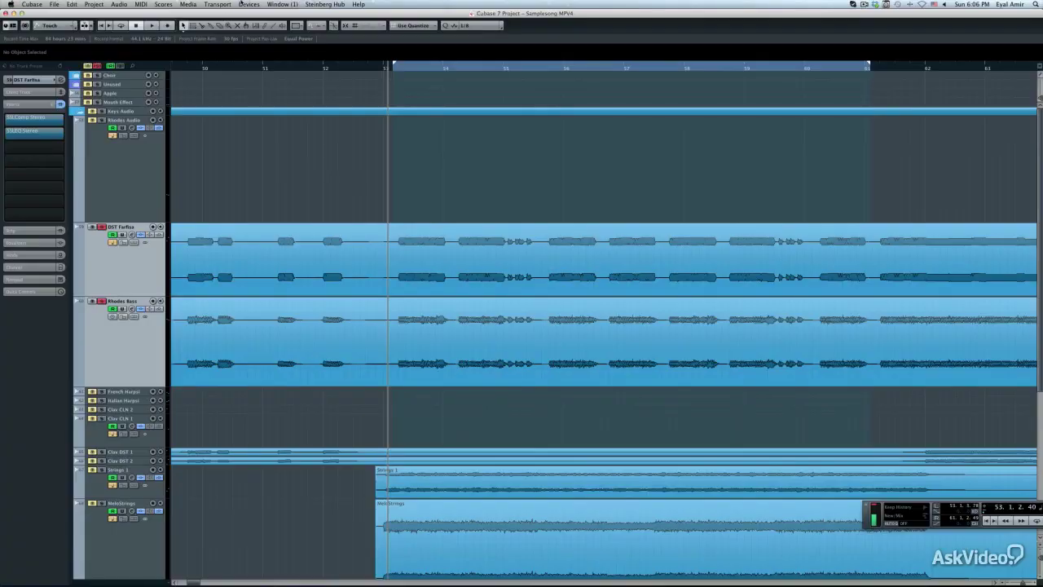
# Step: In the MixConsole, select the DST Farfisa and Rhodes Bass channels and route both outputs to the Bass group
pyautogui.click(243, 4)
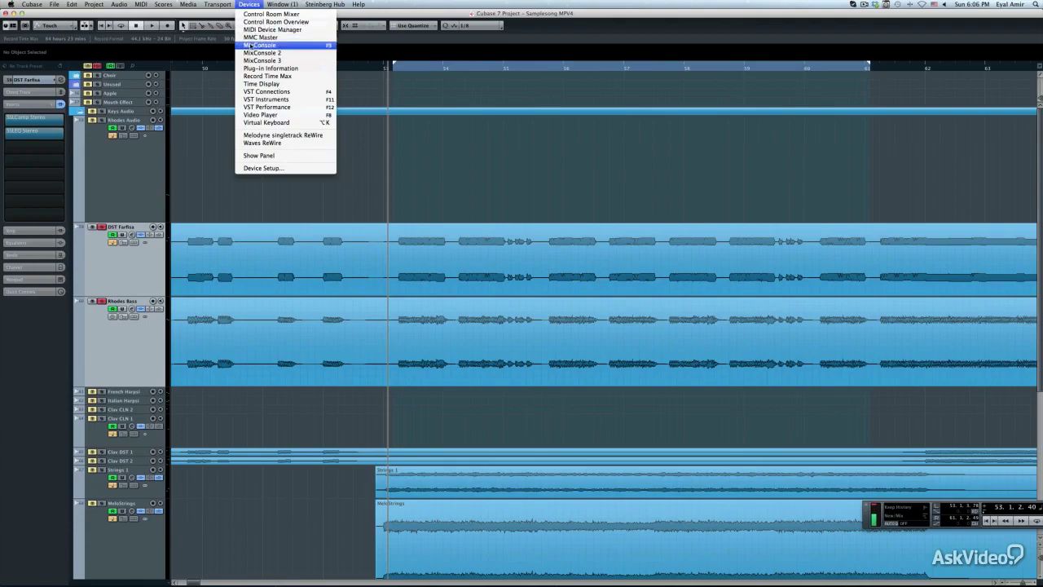
pyautogui.click(259, 45)
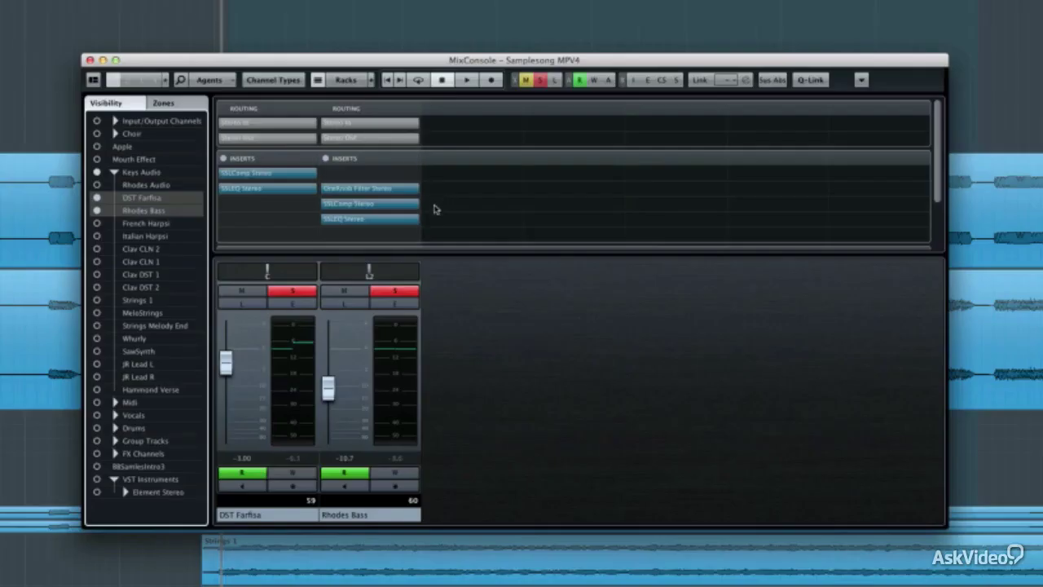
pyautogui.rightClick(154, 202)
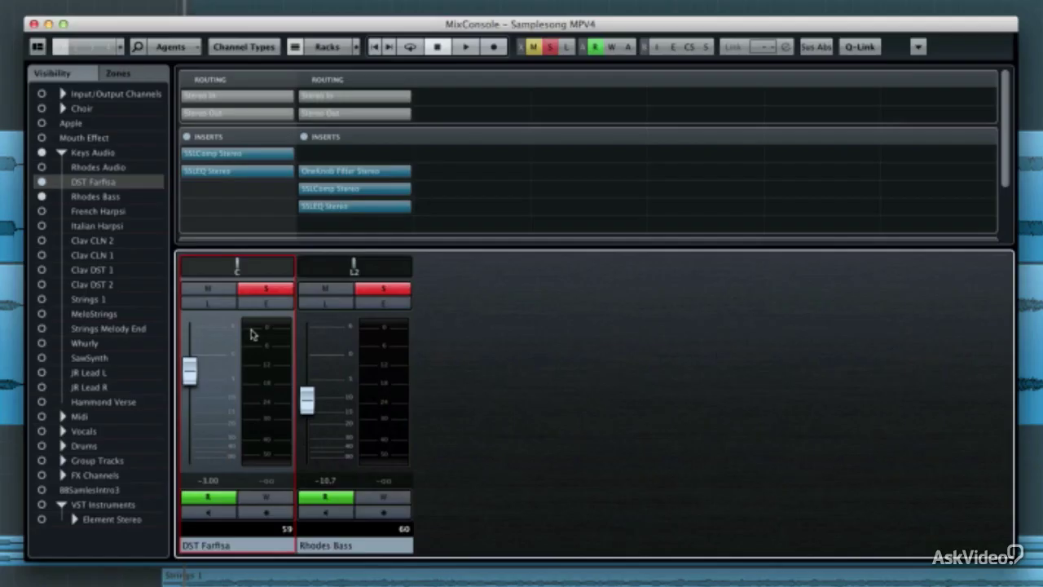
pyautogui.click(389, 368)
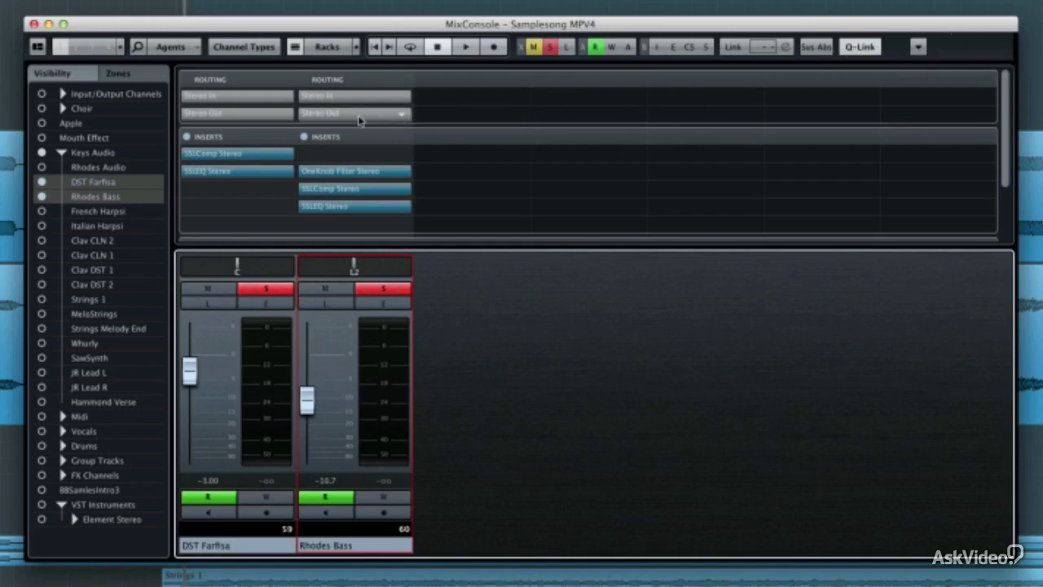
pyautogui.click(284, 119)
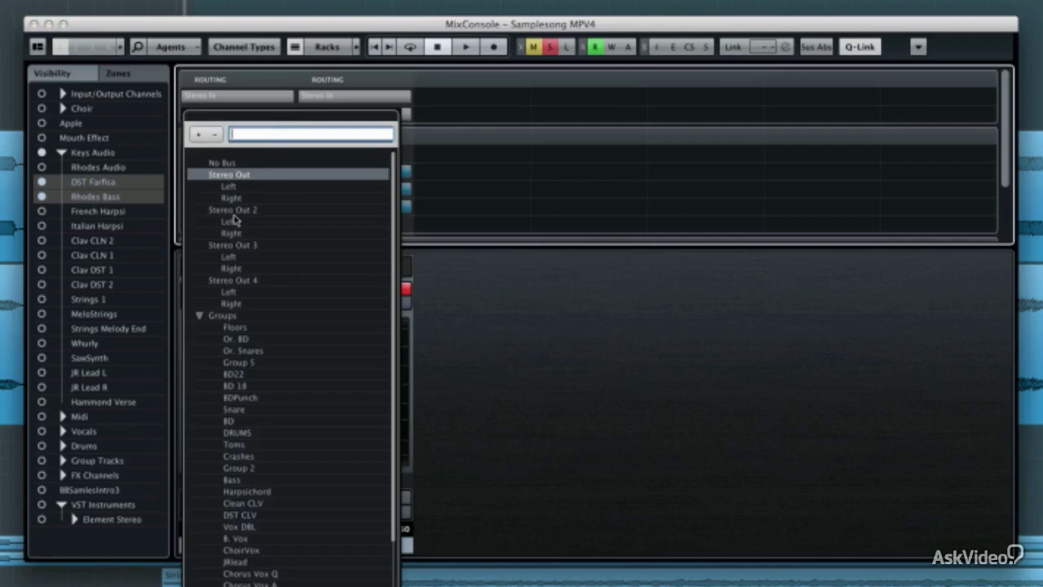
pyautogui.click(238, 483)
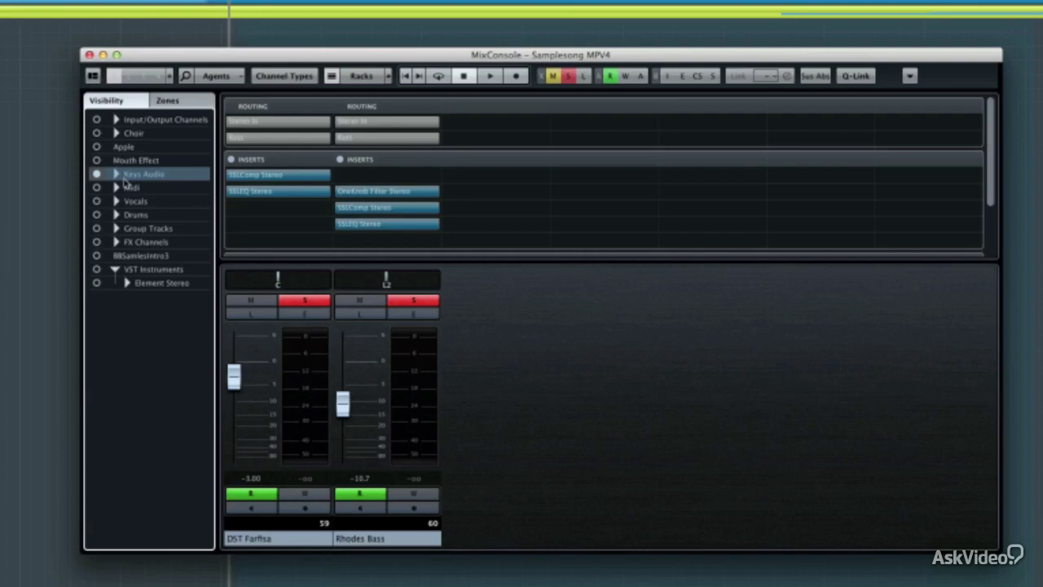
# Step: Show the Bass group channel from the Group Tracks folder in the MixConsole
pyautogui.click(115, 229)
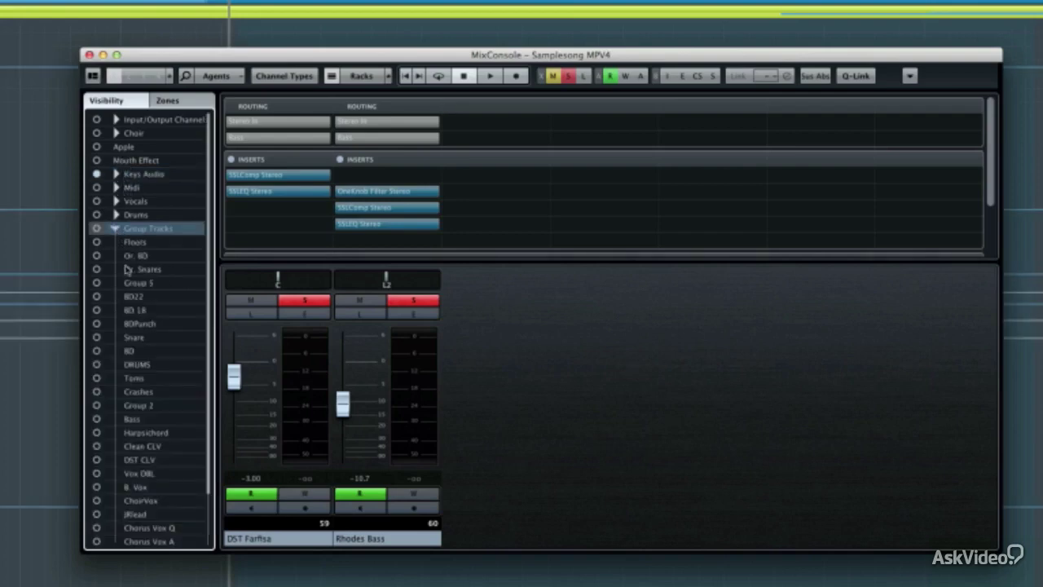
pyautogui.scroll(-3, 127, 269)
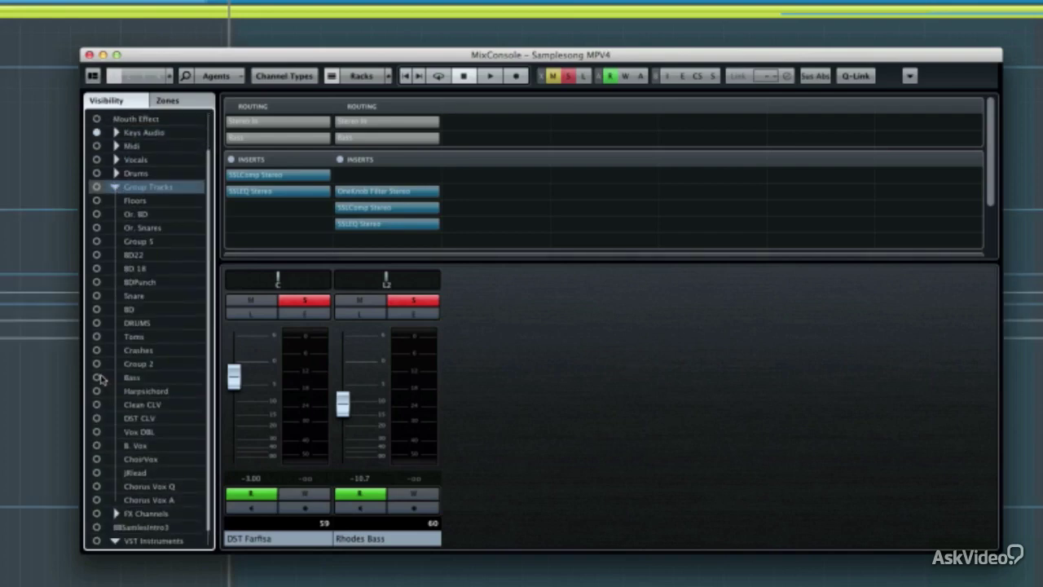
pyautogui.click(96, 378)
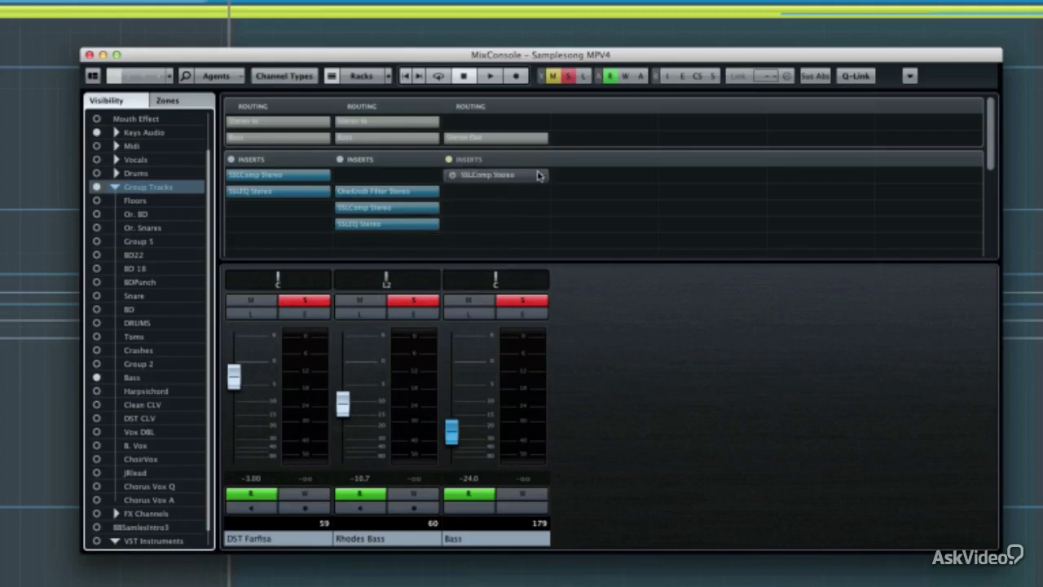
# Step: Activate and open the Bass group's SSLComp insert, and audition the compression with the MixConsole hidden
pyautogui.click(453, 176)
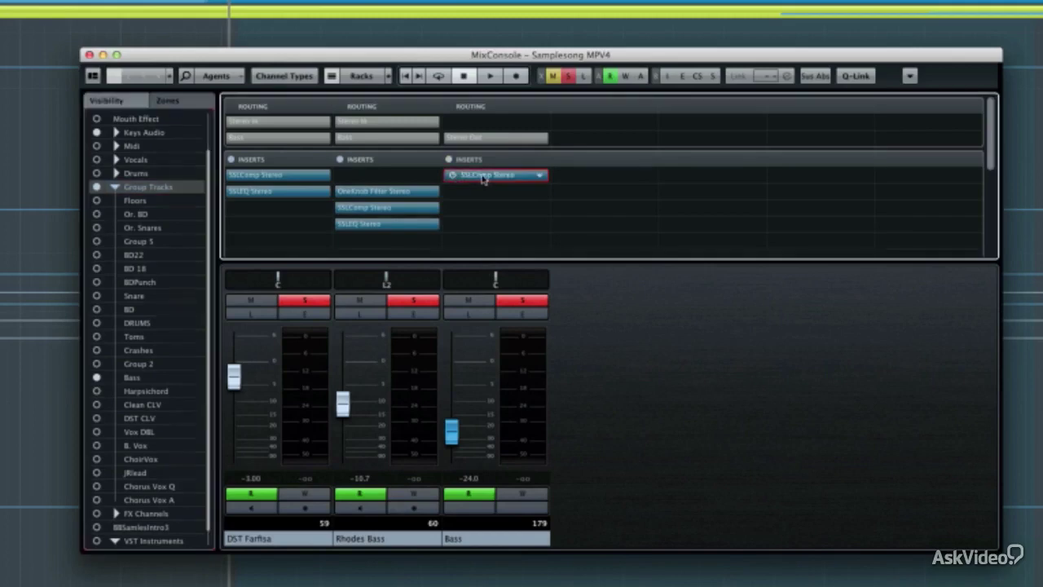
pyautogui.click(486, 176)
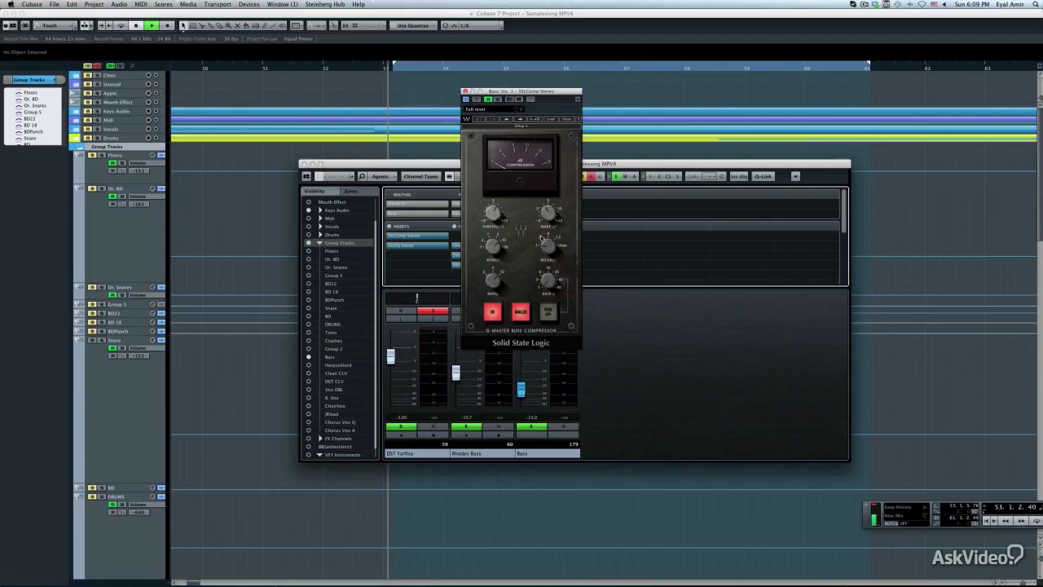
pyautogui.press('space')
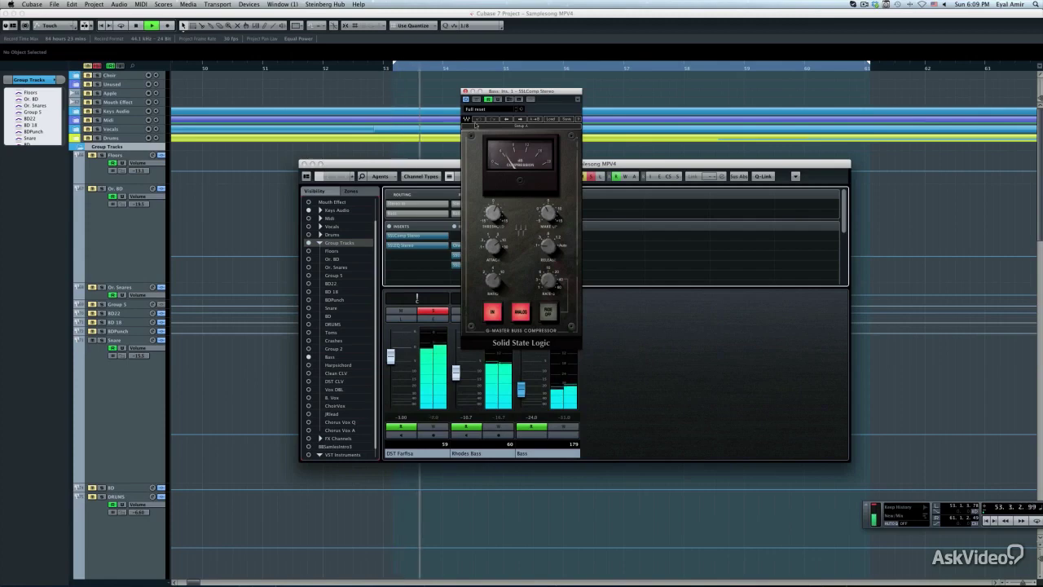
pyautogui.moveTo(497, 95); pyautogui.dragTo(725, 176)
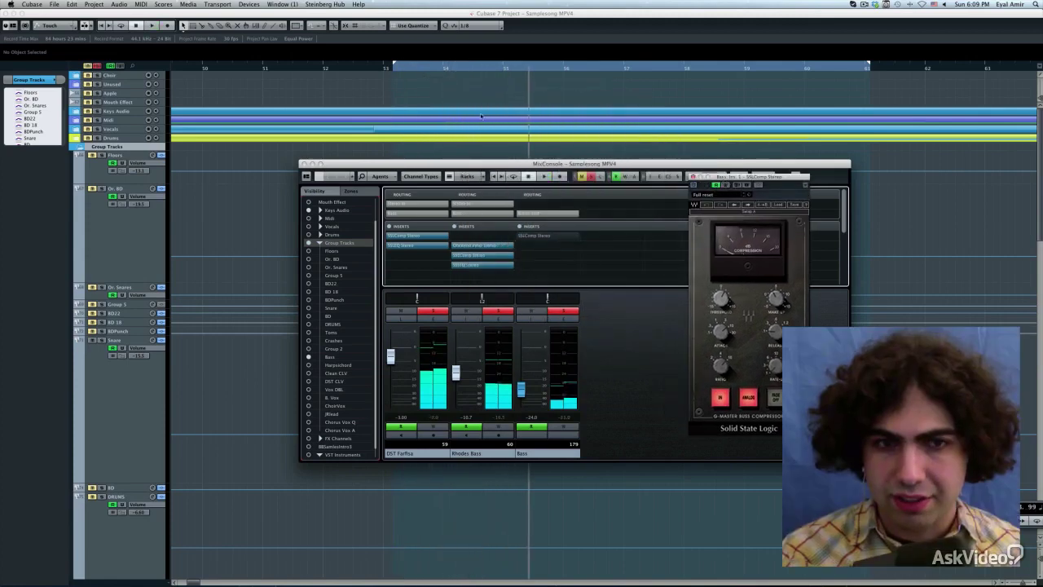
pyautogui.press('F3')
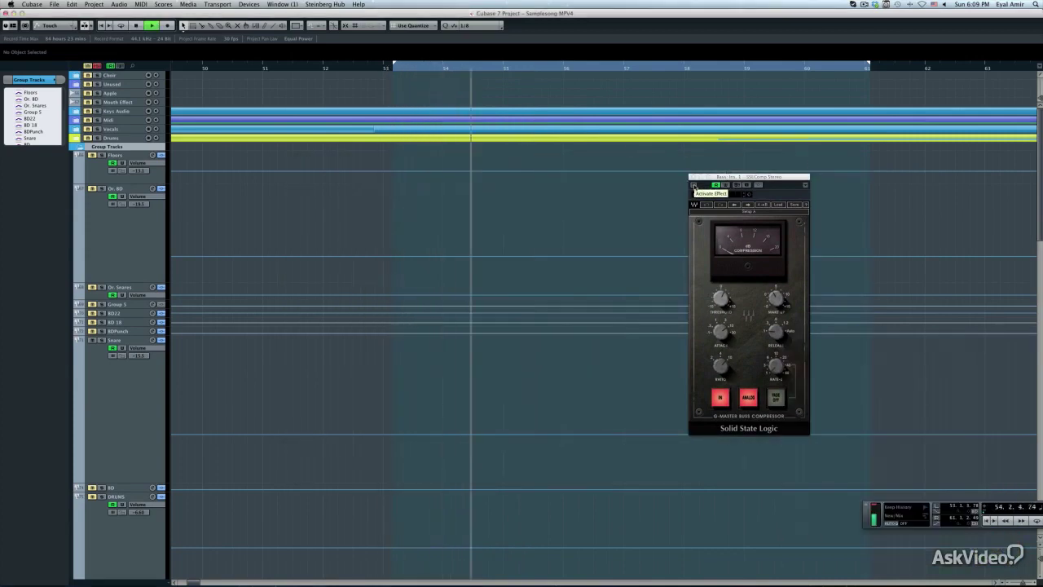
pyautogui.press('space')
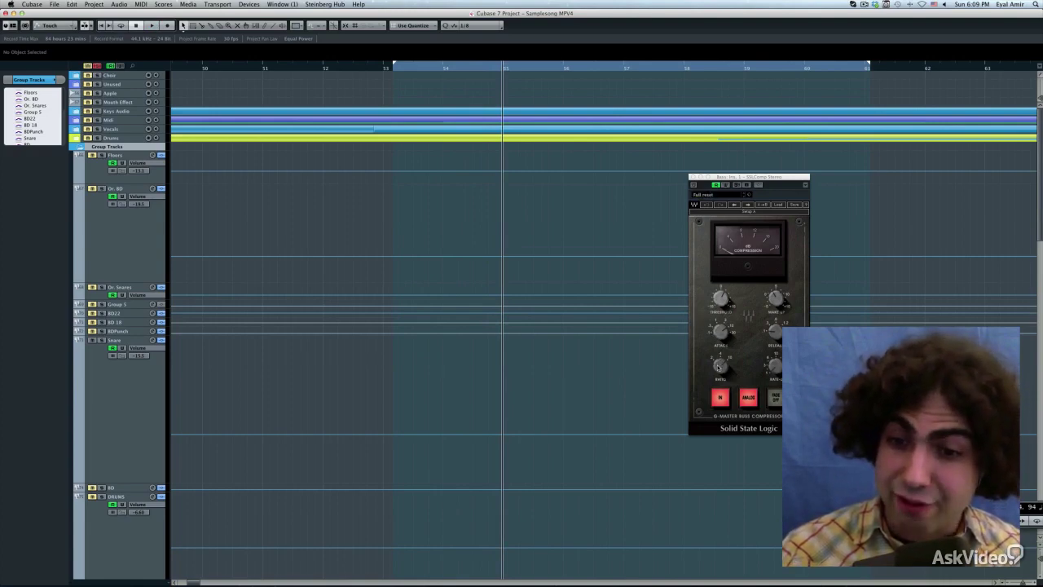
pyautogui.moveTo(718, 368)
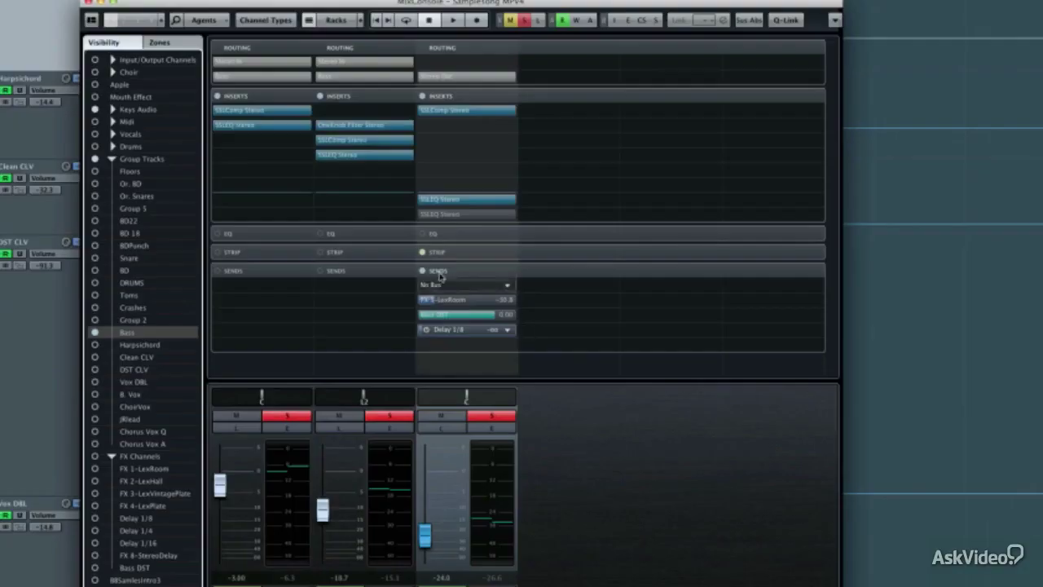
# Step: Turn off the Bass group's sends to FX 1-LexRoom and Bass DST
pyautogui.click(423, 272)
pyautogui.click(426, 299)
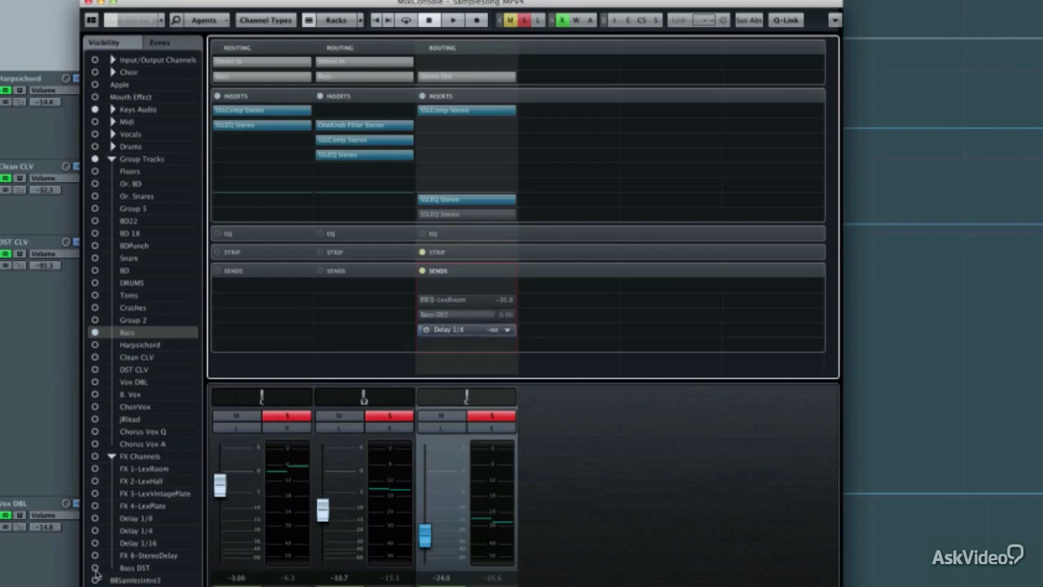
# Step: Show the Bass DST effect channel in the MixConsole and open its GTR Stomp 2 insert to examine the OverDrive pedal
pyautogui.click(95, 568)
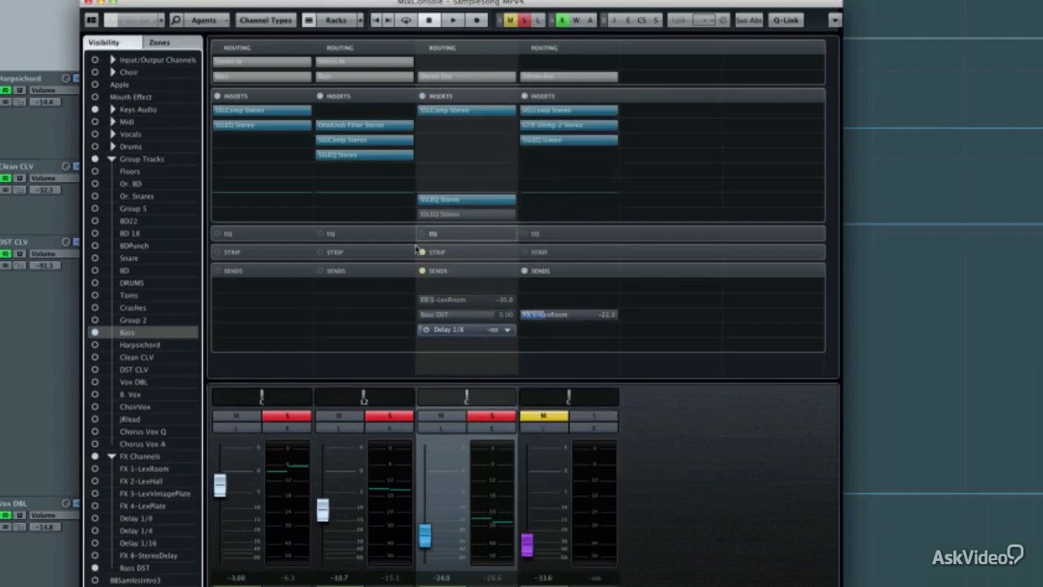
pyautogui.click(560, 125)
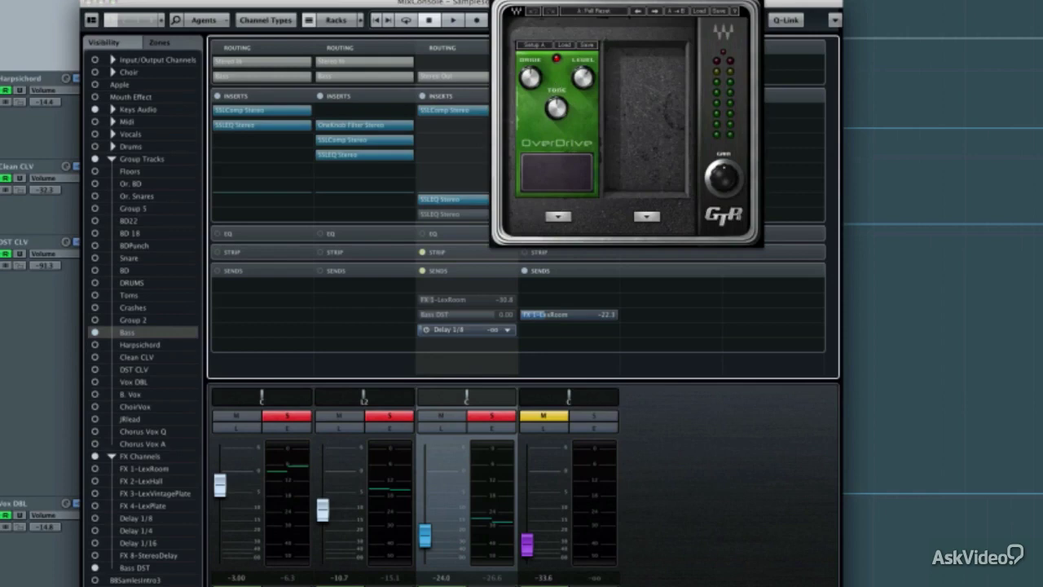
pyautogui.moveTo(608, 0); pyautogui.dragTo(757, 5)
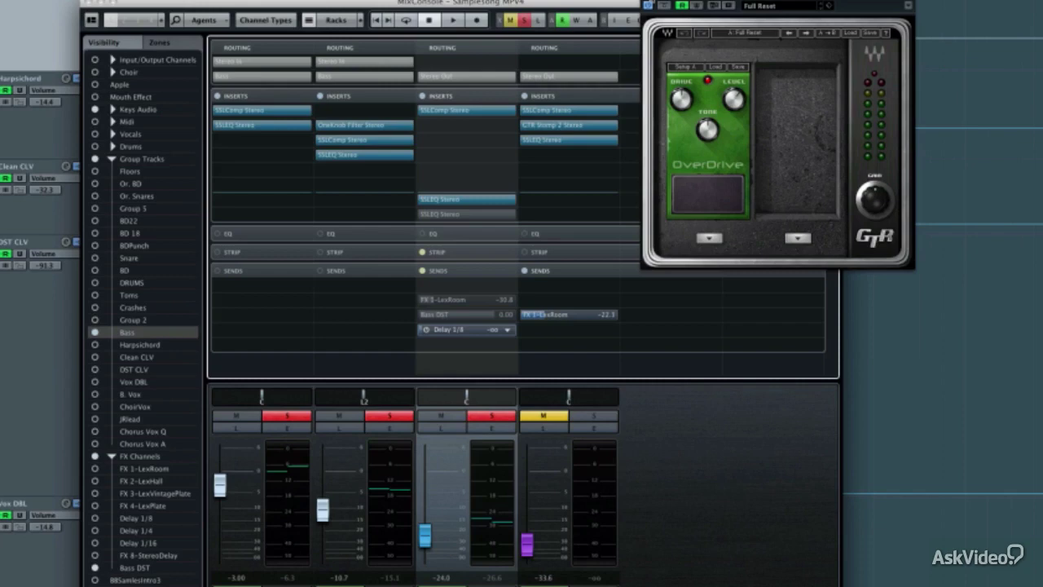
pyautogui.click(648, 6)
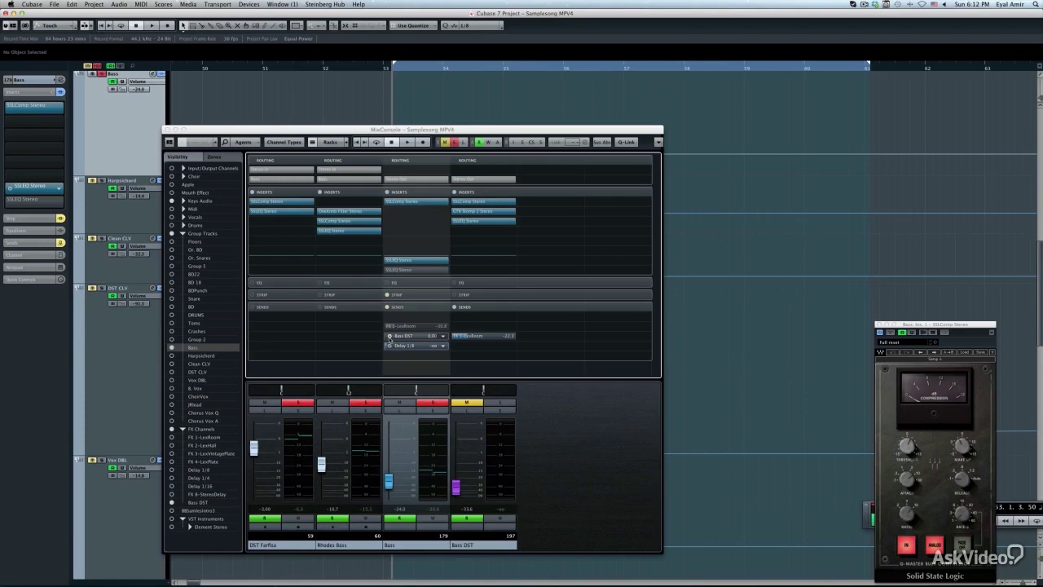
# Step: Compare the Bass group with its FX 1-LexRoom and Bass DST sends switched on and off during playback
pyautogui.click(389, 335)
pyautogui.click(389, 326)
pyautogui.press('space')
pyautogui.click(388, 326)
pyautogui.click(389, 336)
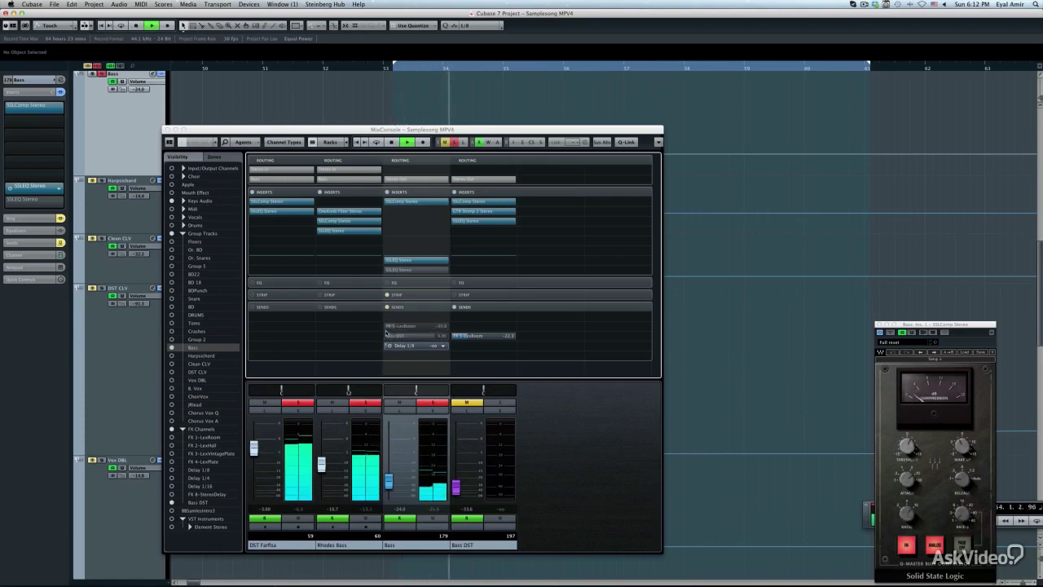